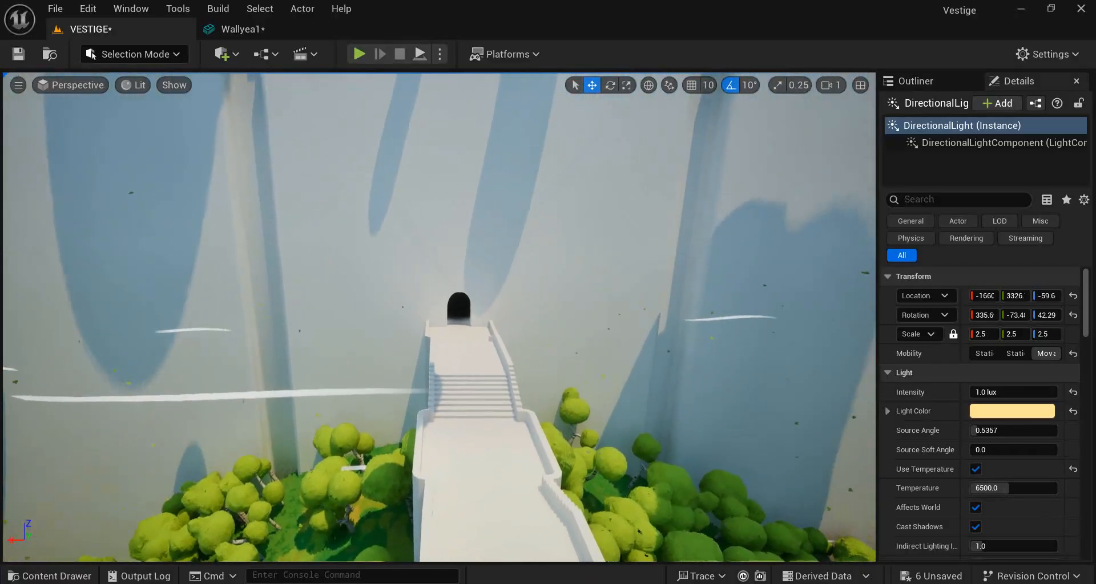
- Inspect the wall shading around the doorway at the end of the bridge and switch to Blender
{"action": "key", "text": "d"}
{"action": "key", "text": "w"}
{"action": "right_click_drag", "start_coordinate": [525, 480], "coordinate": [525, 463]}
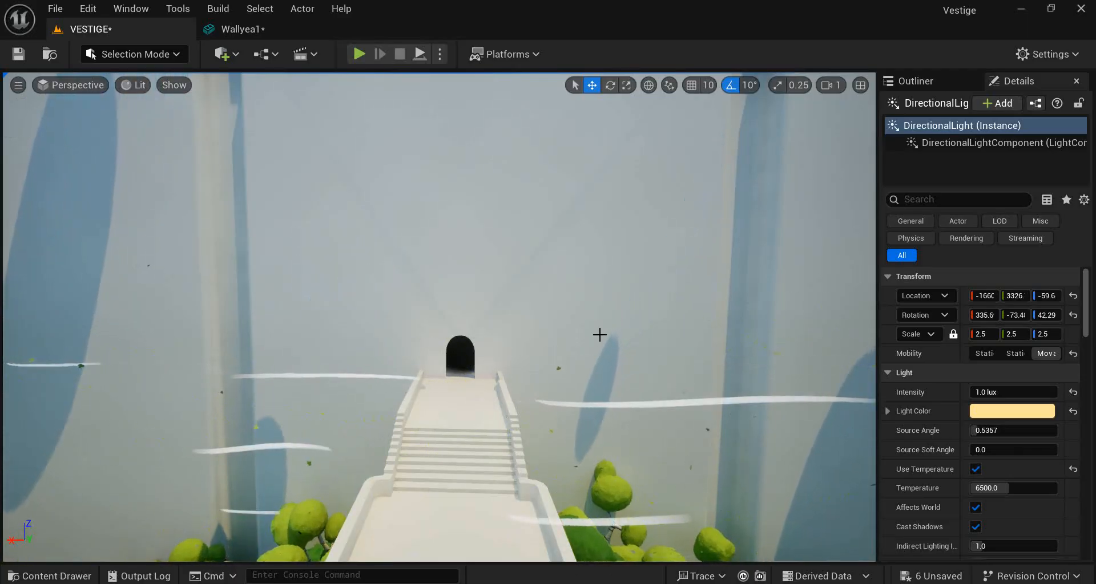
{"action": "key", "text": "alt+Tab"}
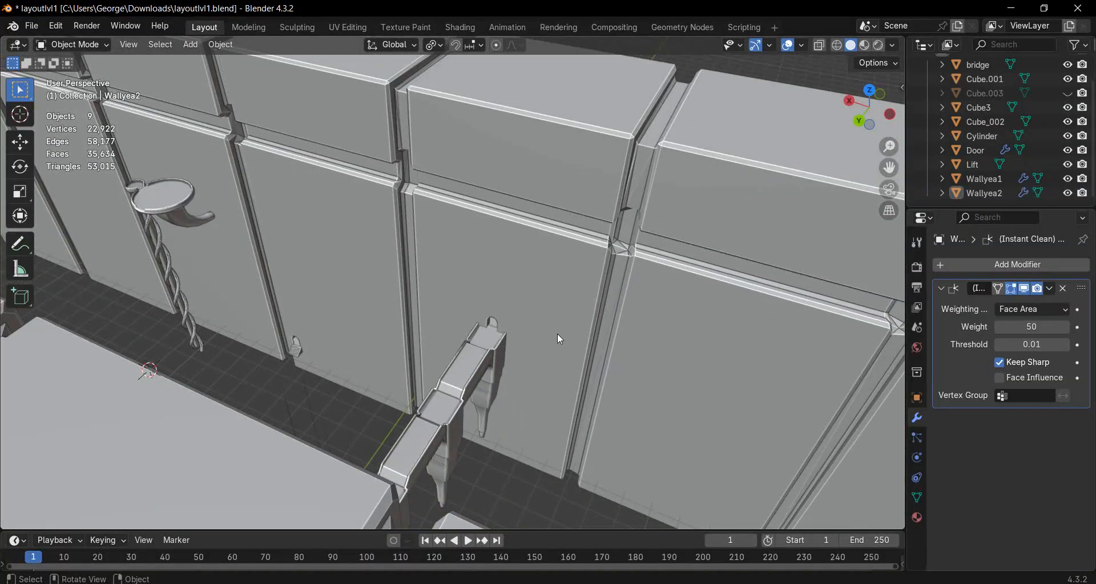
- Examine the long edges running from the doorway arch to the panel corners in the Wallyea1 mesh
{"action": "middle_click_drag", "start_coordinate": [553, 337], "coordinate": [458, 320]}
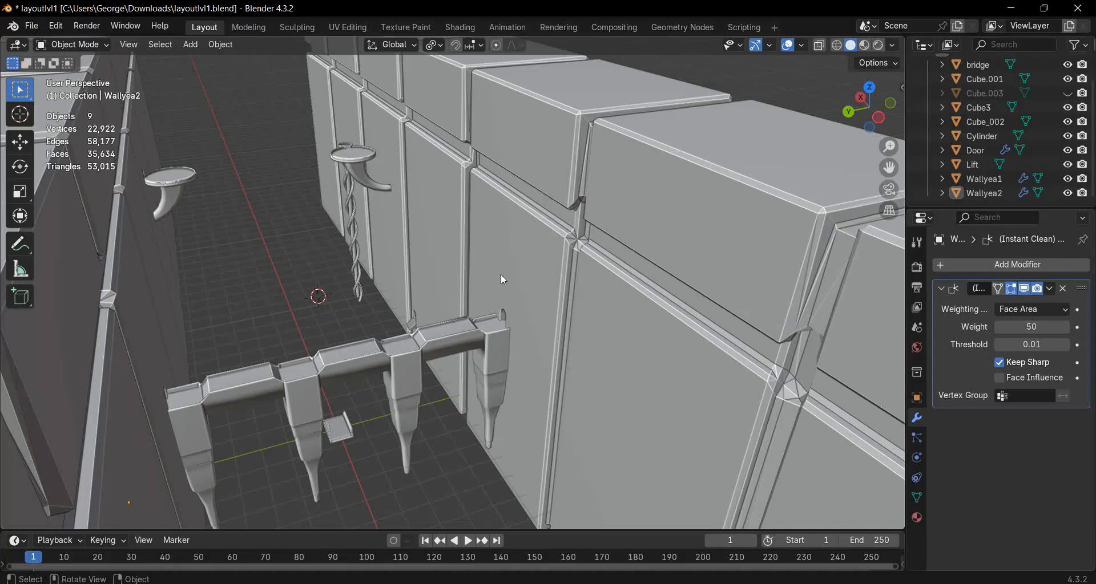
{"action": "scroll", "coordinate": [548, 280], "scroll_direction": "up", "scroll_amount": 4}
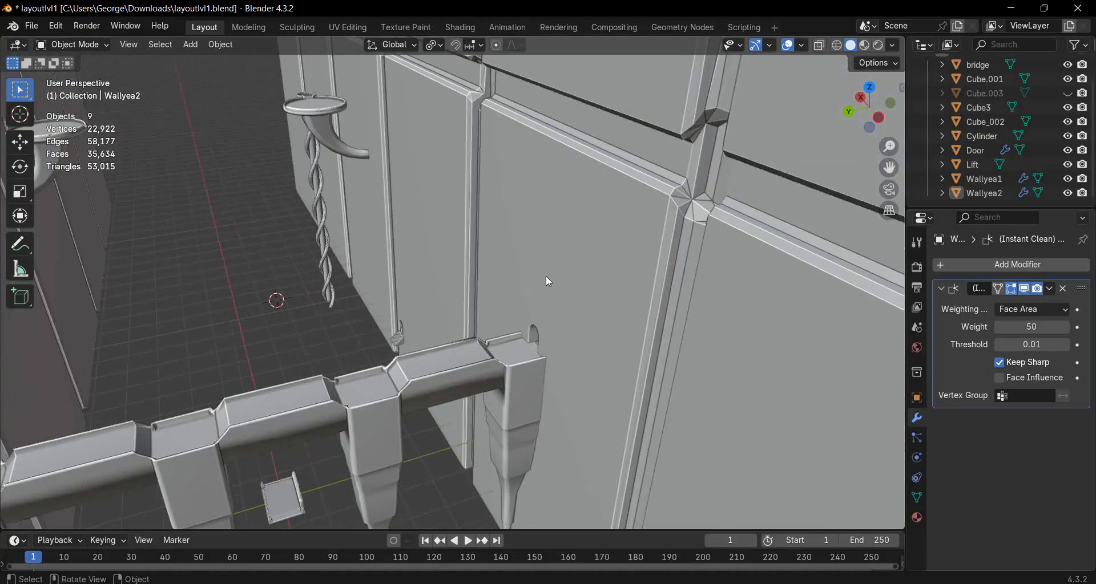
{"action": "left_click", "coordinate": [545, 276]}
{"action": "key", "text": "Tab"}
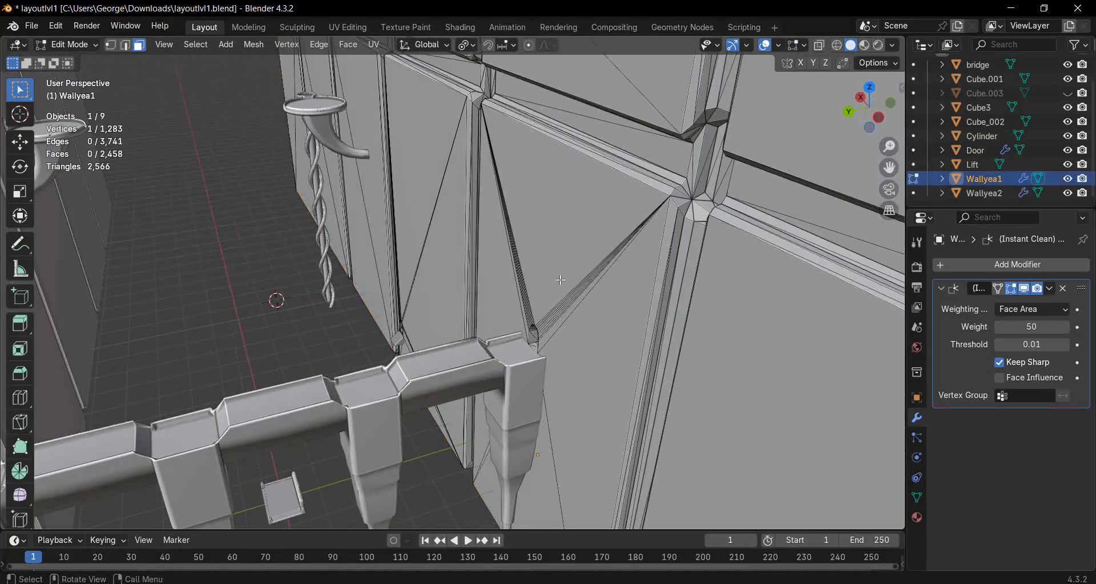
{"action": "scroll", "coordinate": [560, 281], "scroll_direction": "up", "scroll_amount": 3}
{"action": "middle_click_drag", "start_coordinate": [561, 281], "coordinate": [606, 286]}
{"action": "middle_click_drag", "start_coordinate": [485, 290], "coordinate": [548, 297]}
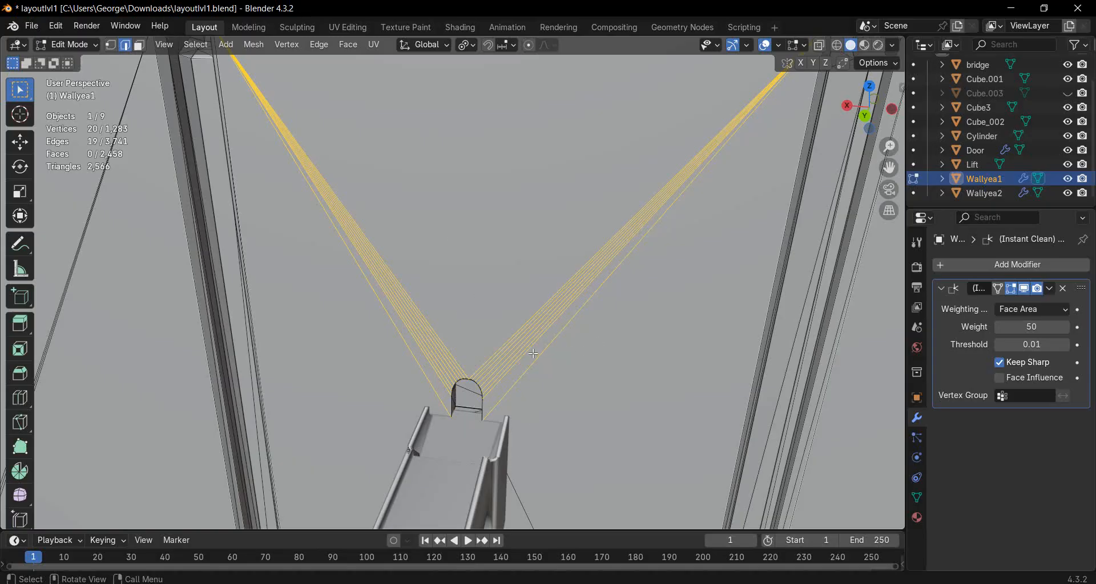
{"action": "middle_click_drag", "start_coordinate": [516, 348], "coordinate": [462, 286]}
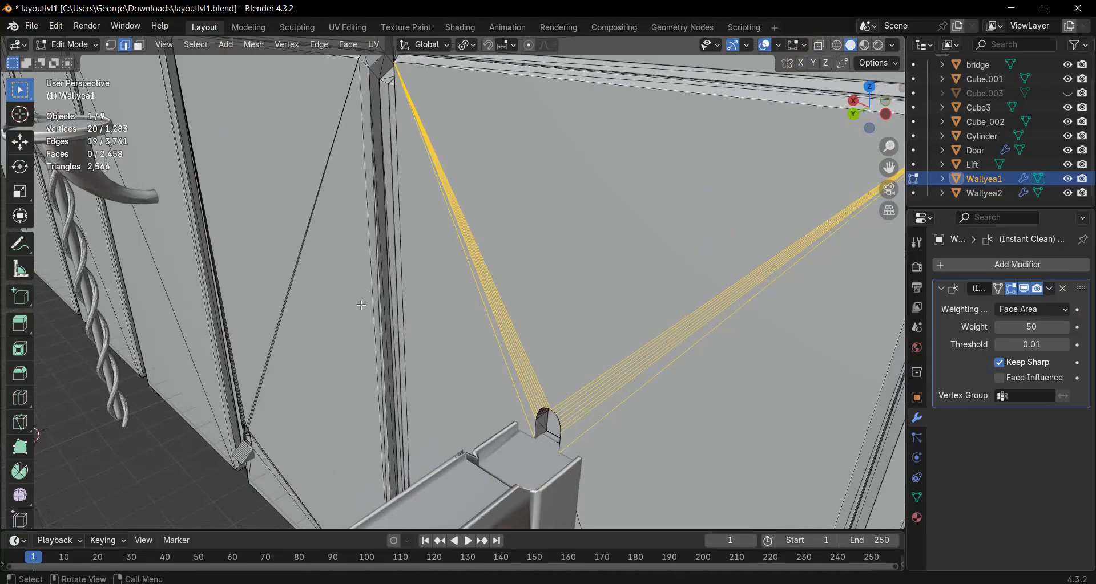
{"action": "key", "text": "Tab"}
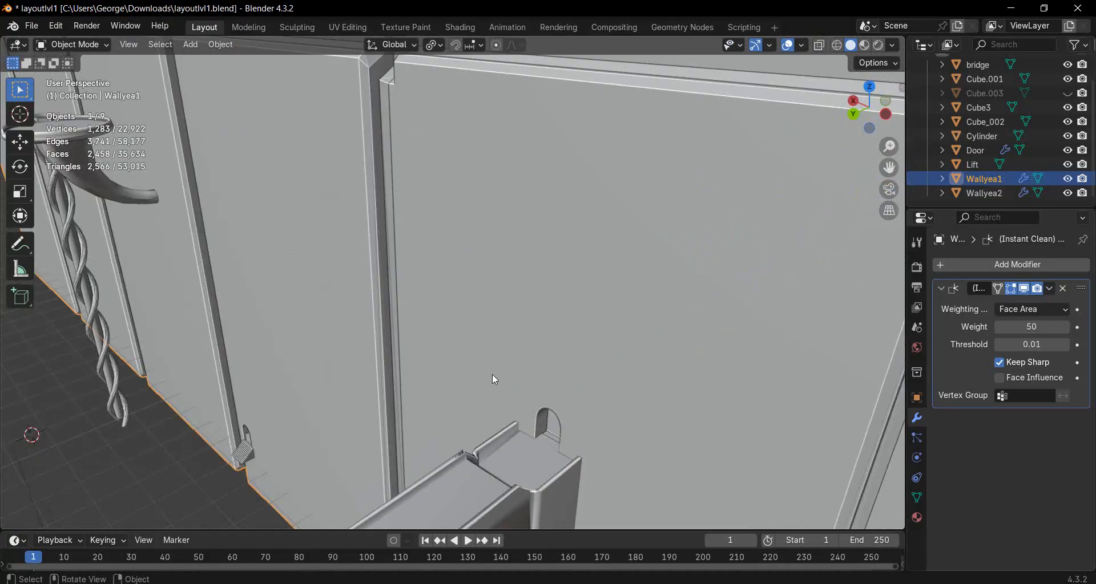
- Apply Shade Auto Smooth to the Wallyea1 wall and check the shading around its panels and modifier stack
{"action": "middle_click_drag", "start_coordinate": [583, 355], "coordinate": [526, 323]}
{"action": "right_click", "coordinate": [526, 321]}
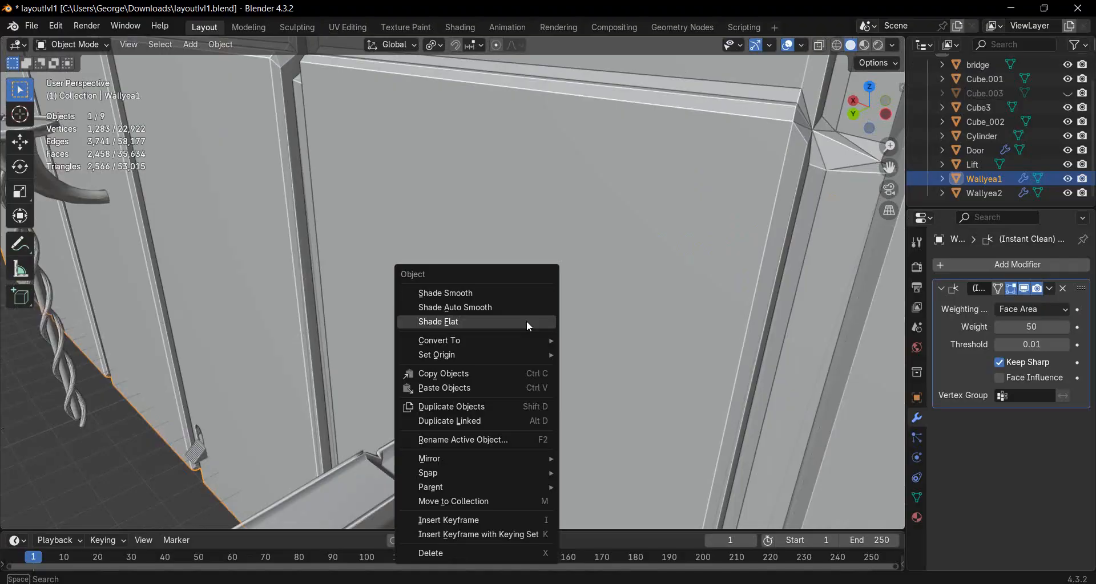
{"action": "left_click", "coordinate": [485, 308]}
{"action": "middle_click_drag", "start_coordinate": [485, 311], "coordinate": [439, 345]}
{"action": "scroll", "coordinate": [578, 387], "scroll_direction": "down", "scroll_amount": 2}
{"action": "left_click", "coordinate": [175, 347]}
{"action": "scroll", "coordinate": [506, 354], "scroll_direction": "up", "scroll_amount": 2}
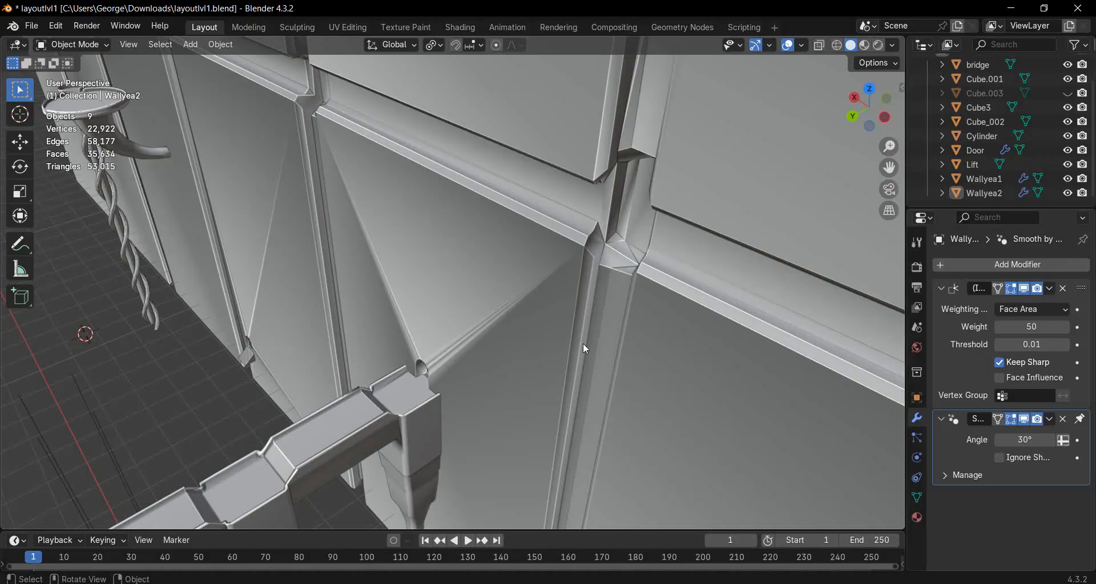
{"action": "left_click", "coordinate": [916, 497]}
{"action": "left_click", "coordinate": [917, 419]}
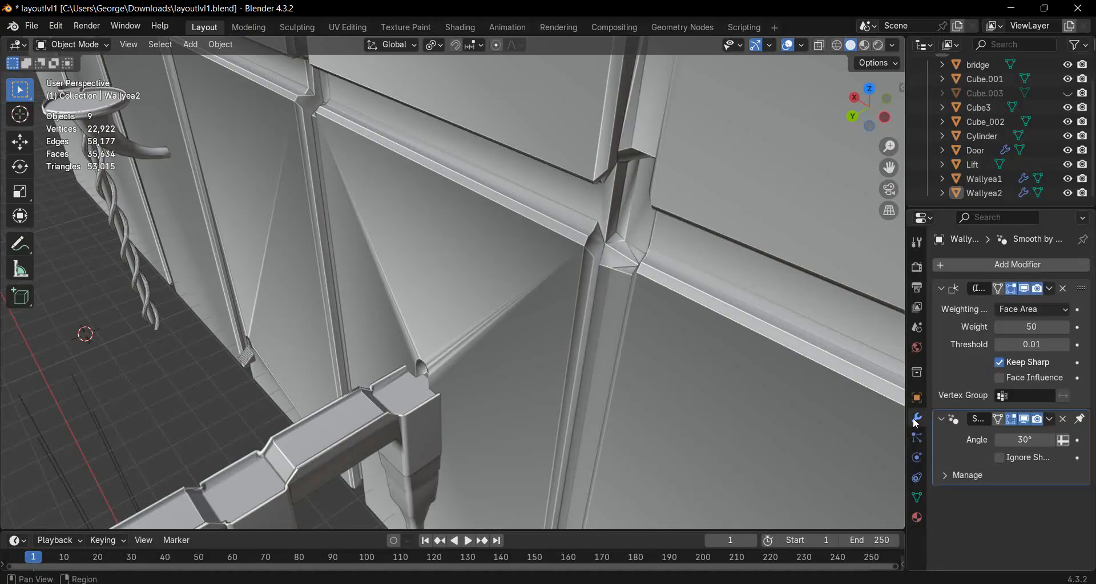
- Set Wallyea1 to flat shading and reapply Shade Auto Smooth to compare the two results
{"action": "left_click", "coordinate": [546, 279]}
{"action": "right_click", "coordinate": [546, 279]}
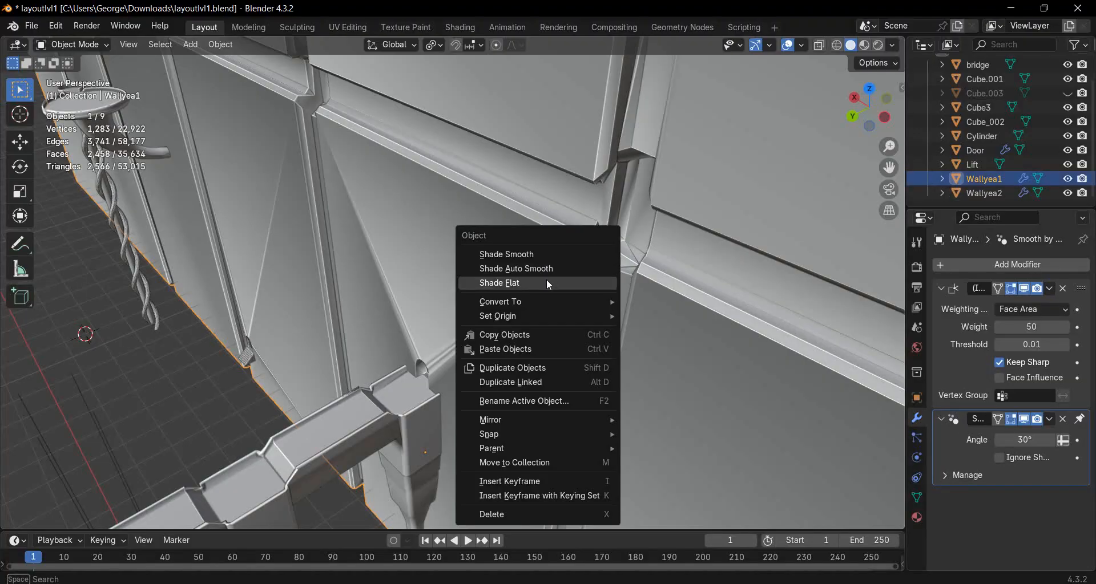
{"action": "left_click", "coordinate": [546, 279]}
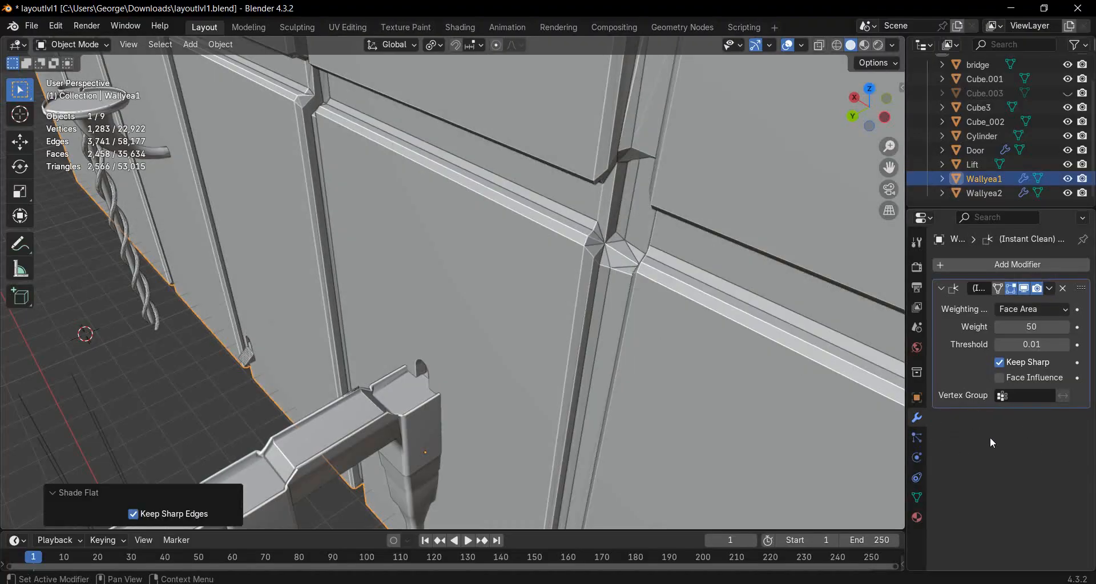
{"action": "right_click", "coordinate": [517, 266]}
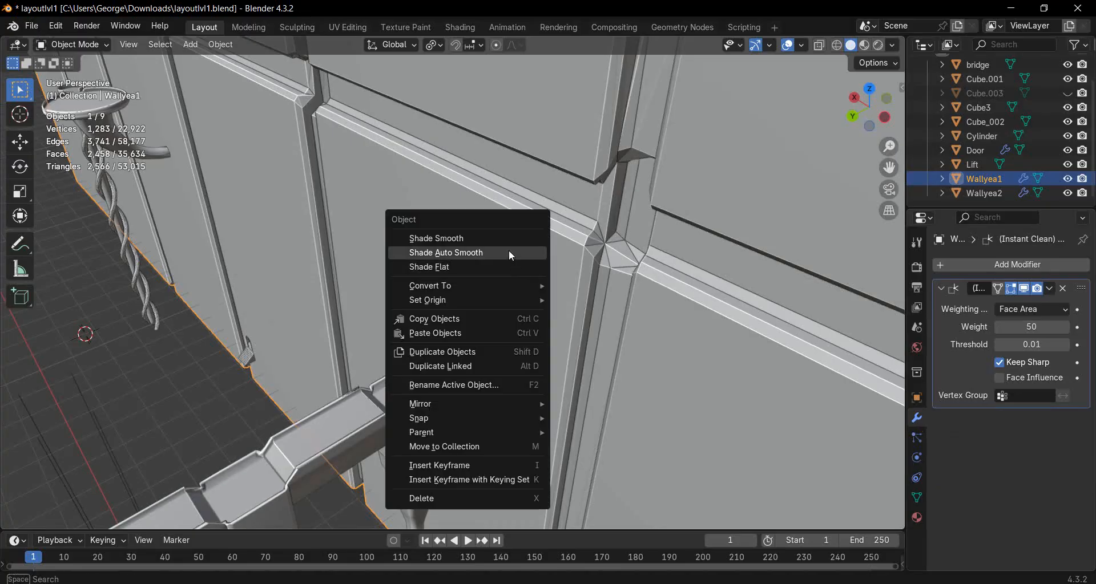
{"action": "left_click", "coordinate": [509, 253]}
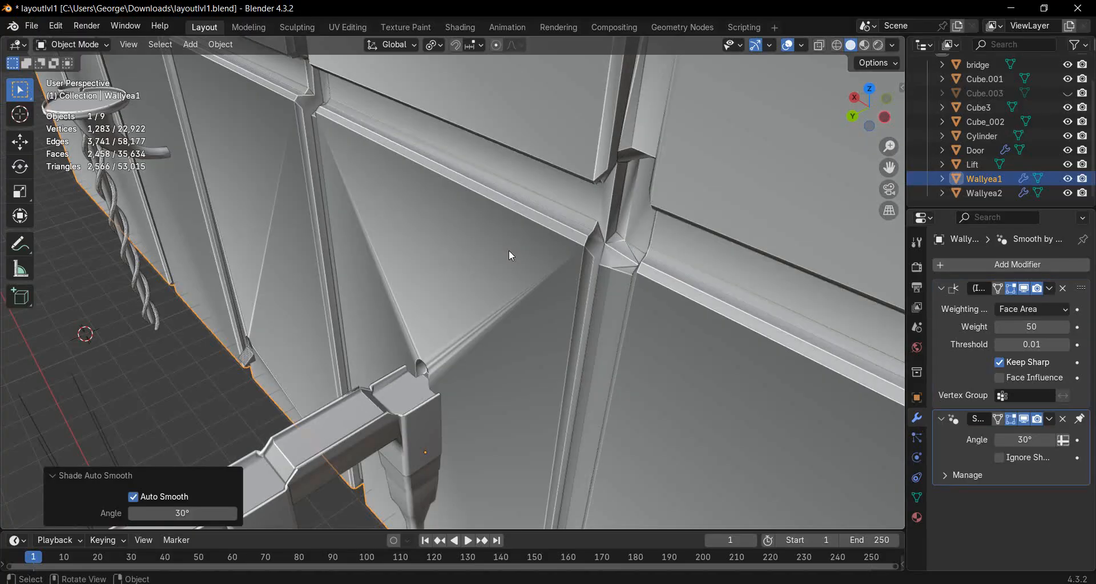
- Apply Shade Smooth to Wallyea1 and compare the shading around the doorway with the wall in Unreal Engine
{"action": "right_click", "coordinate": [589, 348]}
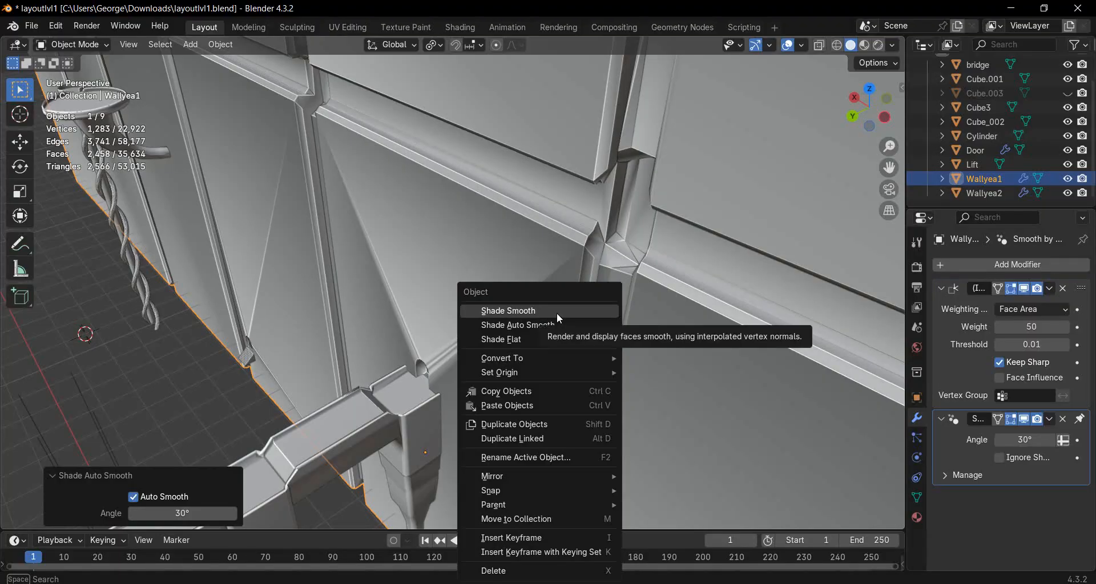
{"action": "left_click", "coordinate": [508, 311]}
{"action": "middle_click_drag", "start_coordinate": [556, 313], "coordinate": [527, 331]}
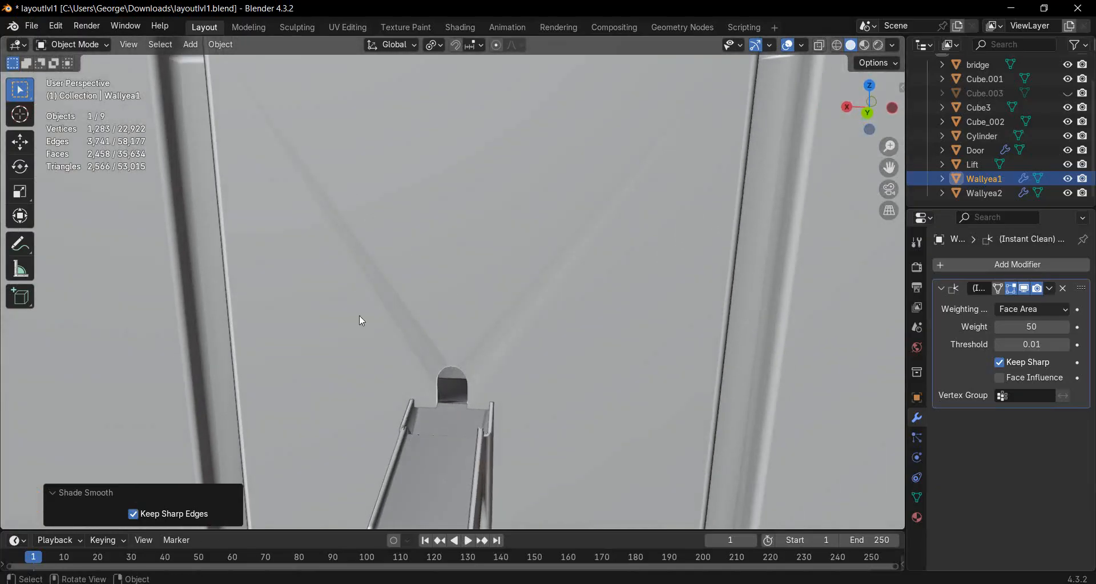
{"action": "middle_click_drag", "start_coordinate": [675, 159], "coordinate": [371, 342]}
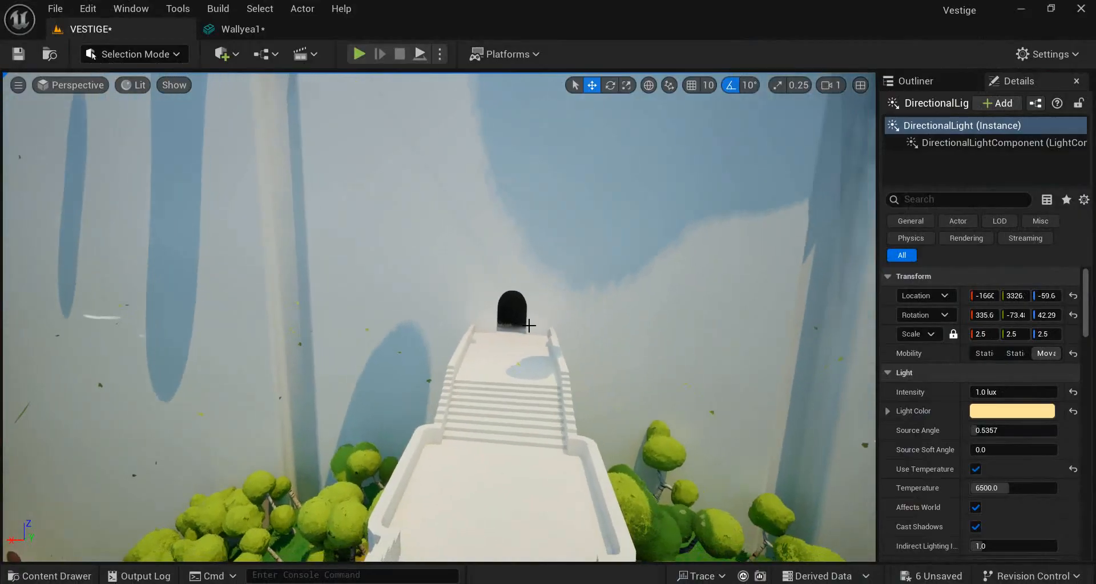
{"action": "right_click_drag", "start_coordinate": [529, 326], "coordinate": [531, 289]}
{"action": "right_click_drag", "start_coordinate": [641, 293], "coordinate": [445, 371]}
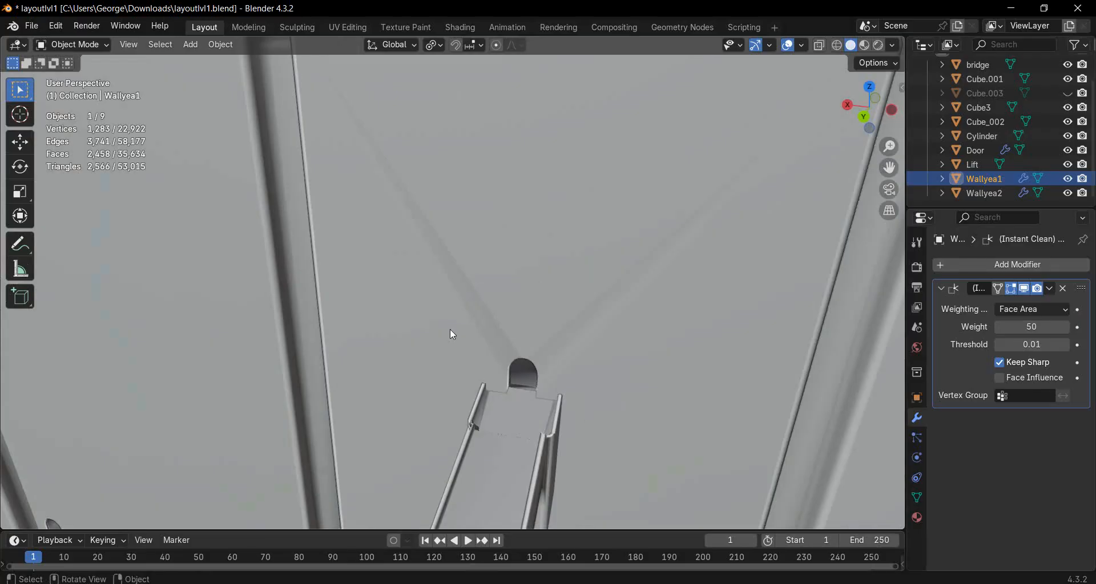
- Apply Shade Auto Smooth to Wallyea1 in Blender and set its Smooth by Angle modifier's angle to 89°
{"action": "right_click", "coordinate": [425, 295]}
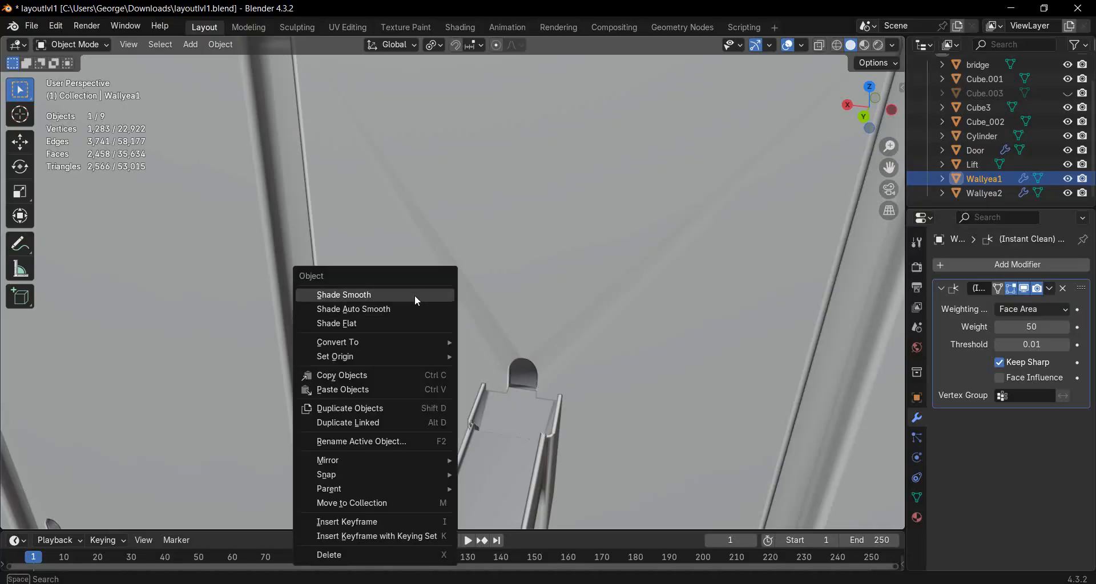
{"action": "left_click", "coordinate": [355, 314]}
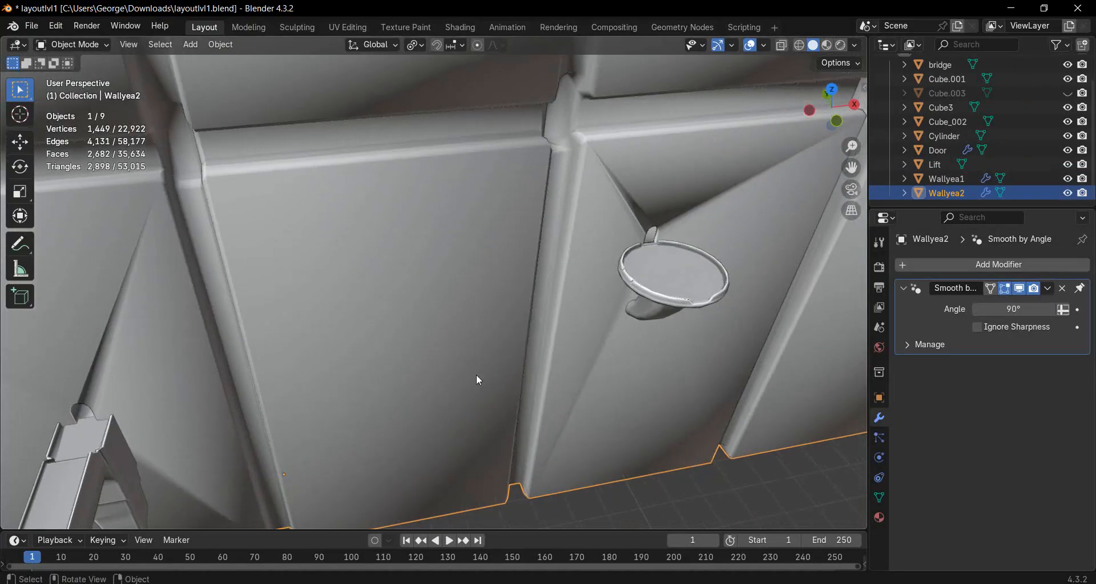
{"action": "middle_click_drag", "start_coordinate": [476, 375], "coordinate": [484, 323]}
{"action": "left_click", "coordinate": [827, 307]}
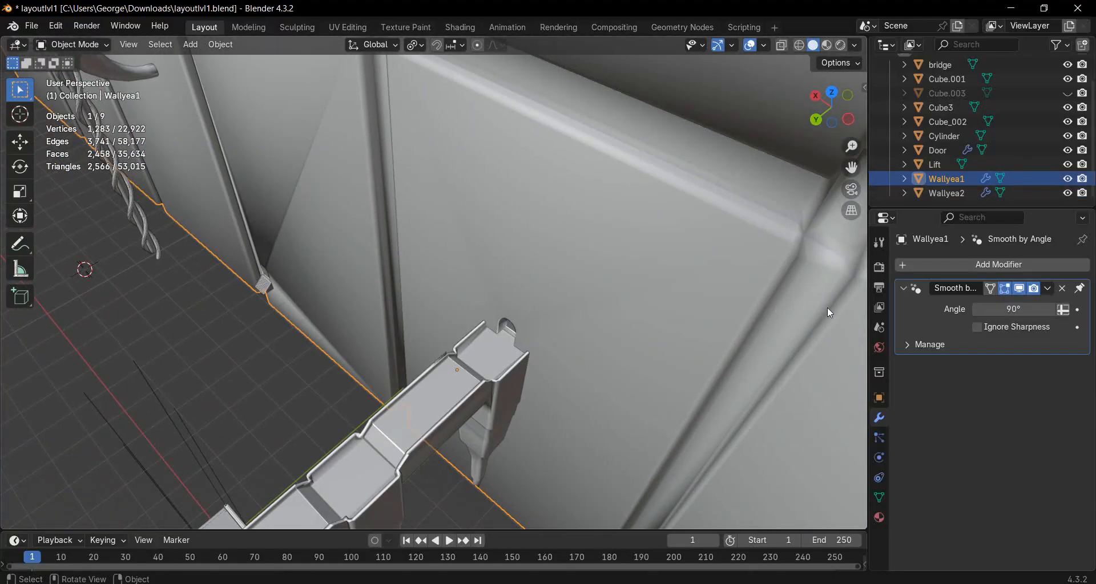
{"action": "left_click", "coordinate": [1011, 309]}
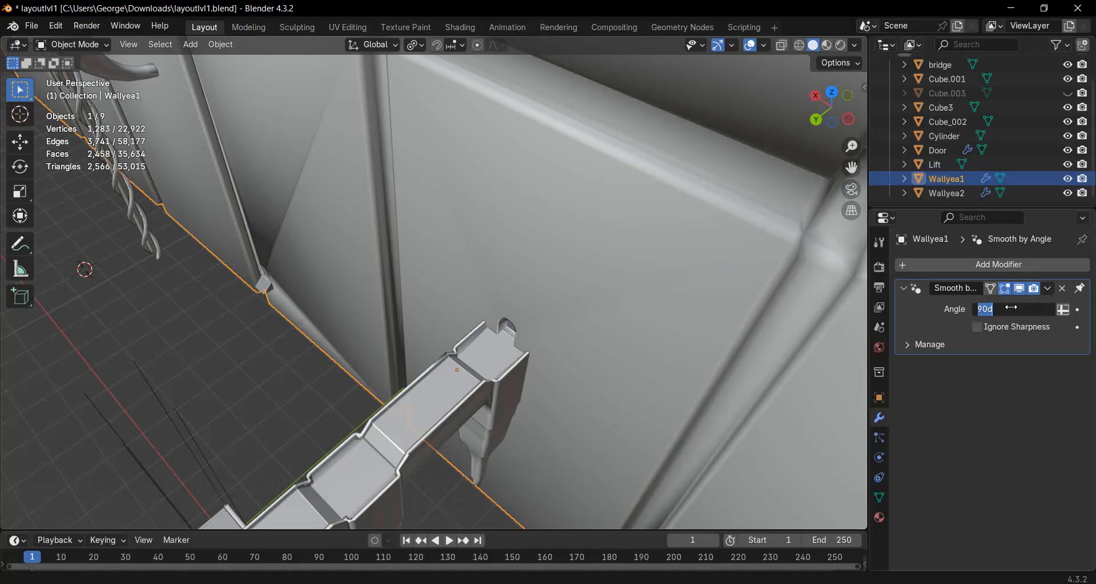
{"action": "type", "text": "89"}
{"action": "key", "text": "Return"}
- Check the wall's smoothed panels and apply the Smooth by Angle modifier
{"action": "middle_click_drag", "start_coordinate": [479, 342], "coordinate": [444, 237]}
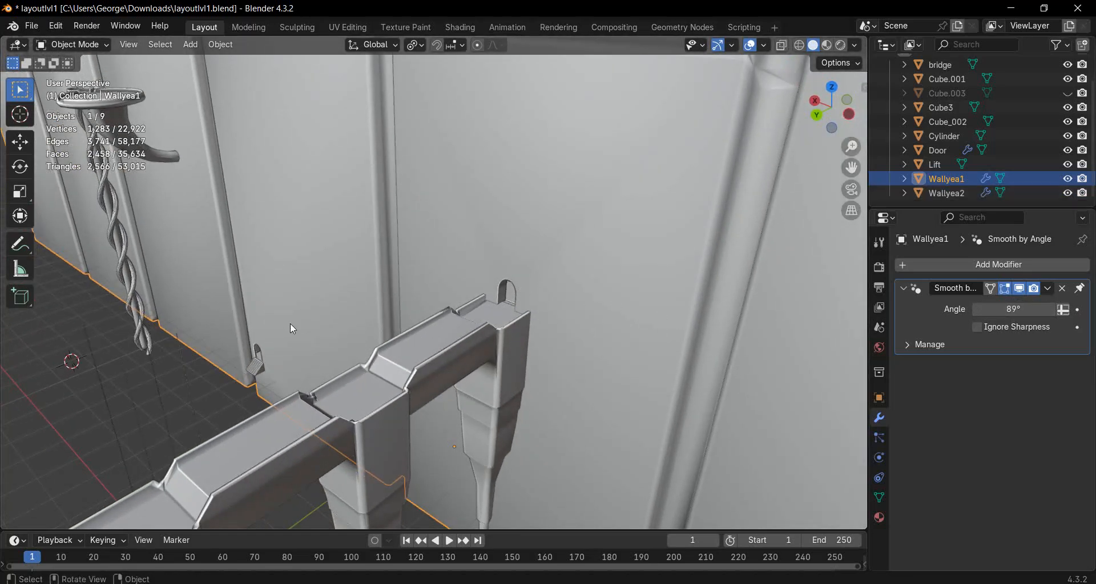
{"action": "left_click", "coordinate": [1049, 291]}
{"action": "left_click", "coordinate": [976, 304]}
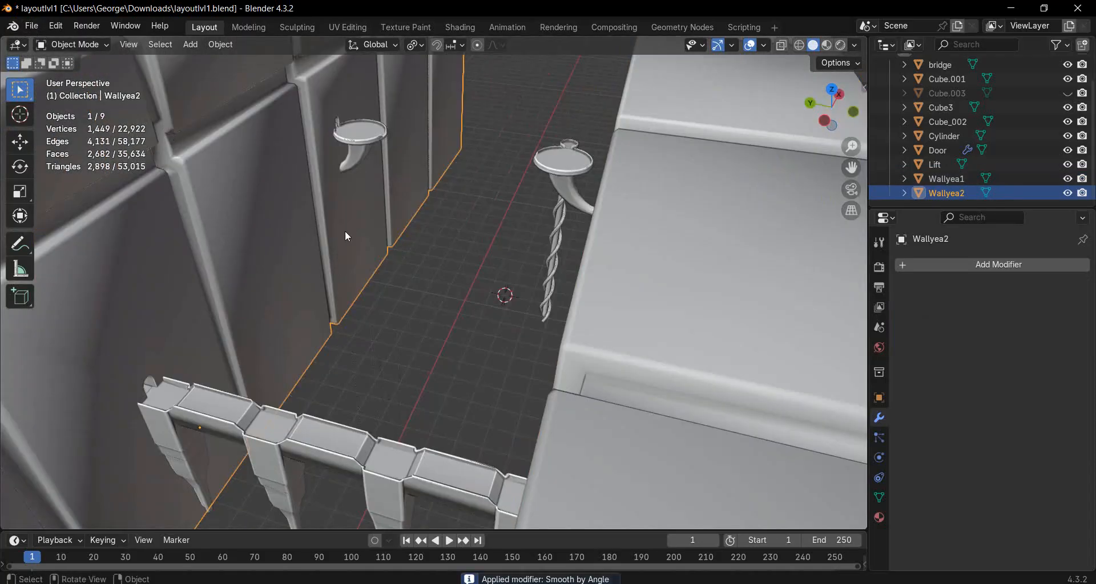
- Export both walls, Wallyea1 and Wallyea2, as layoutlvl1.fbx to the Downloads folder, limited to selected objects
{"action": "left_click", "coordinate": [640, 324], "text": "shift"}
{"action": "middle_click_drag", "start_coordinate": [639, 324], "coordinate": [485, 325]}
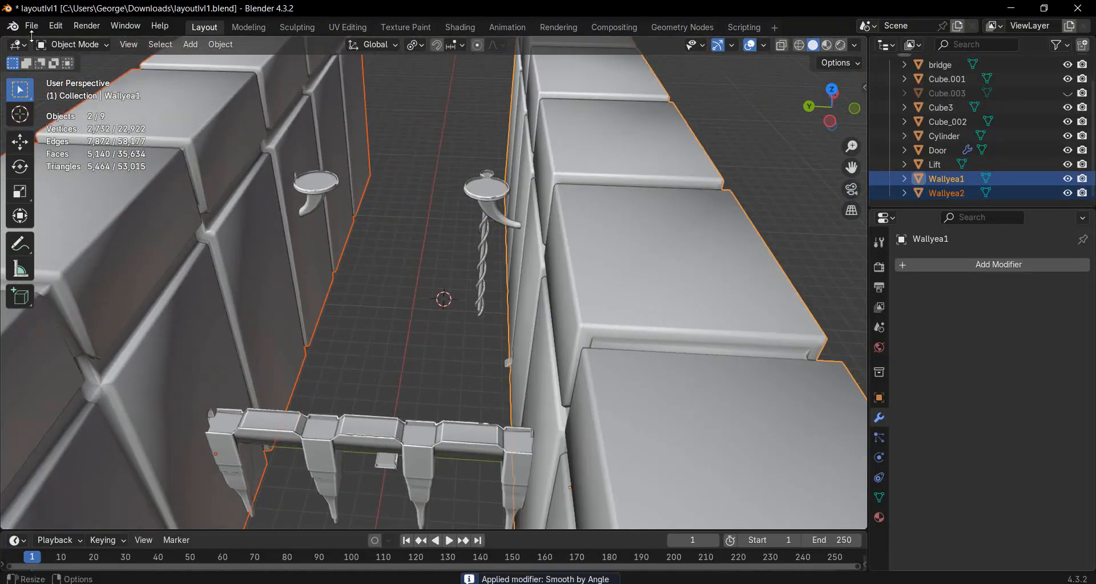
{"action": "left_click", "coordinate": [31, 27]}
{"action": "mouse_move", "coordinate": [63, 240]}
{"action": "left_click", "coordinate": [232, 318]}
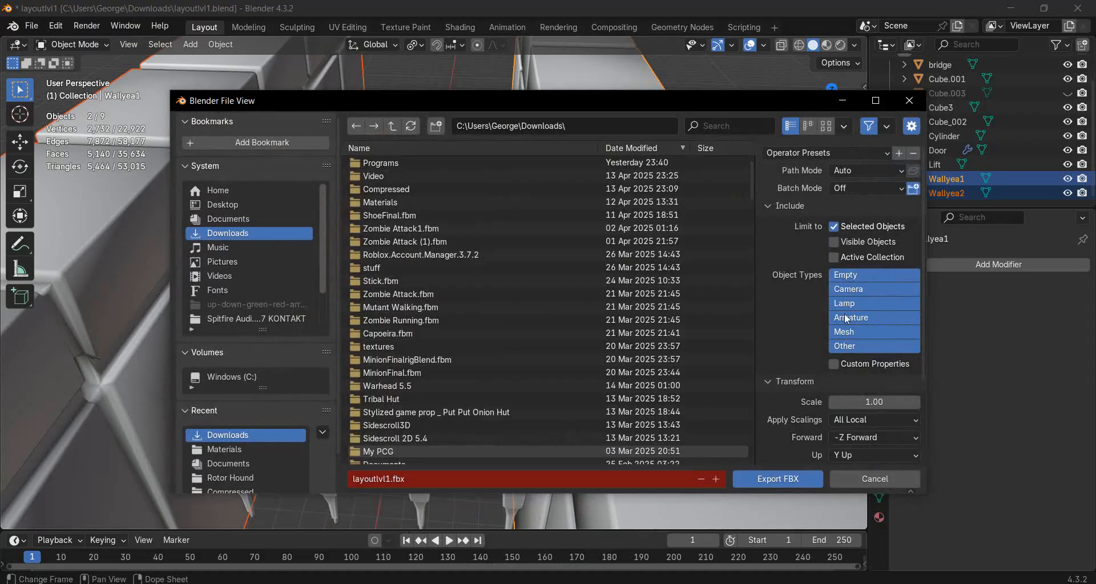
{"action": "left_click", "coordinate": [766, 480]}
- Switch to Unreal Engine and delete the old wall meshes and their materials from the Structures folder
{"action": "key", "text": "ctrl+space"}
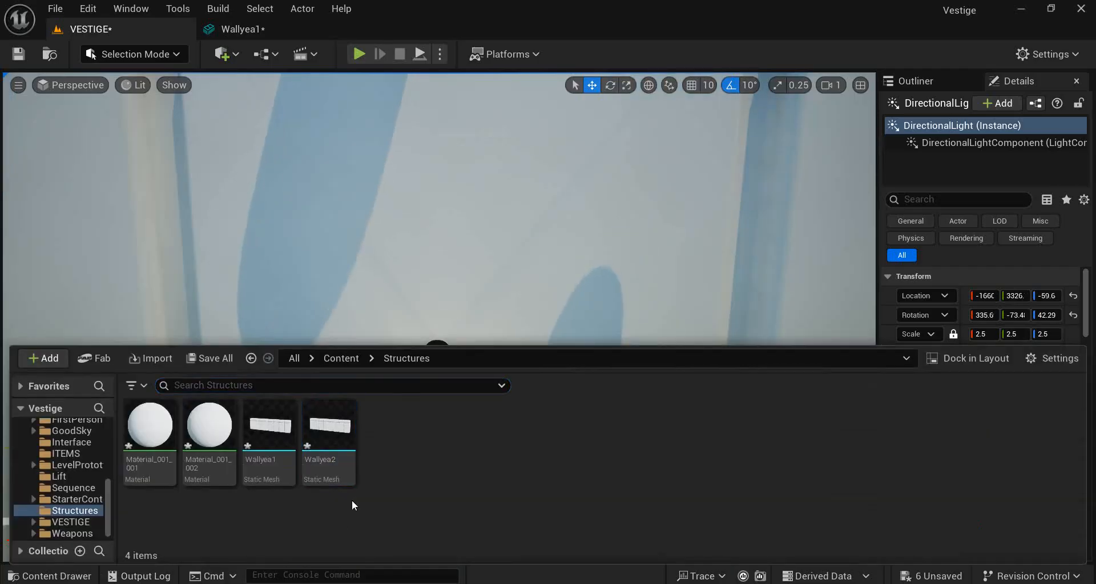
{"action": "left_click", "coordinate": [321, 458]}
{"action": "left_click", "coordinate": [150, 457], "text": "shift"}
{"action": "key", "text": "Delete"}
{"action": "left_click", "coordinate": [508, 529]}
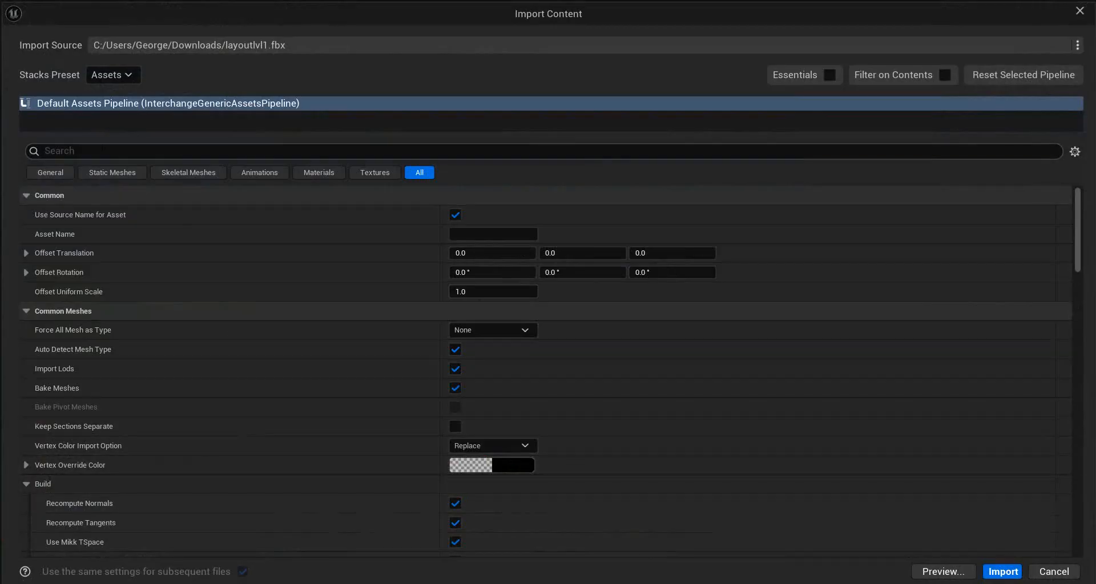
- Import layoutlvl1.fbx into the Structures folder with Recompute Normals turned off
{"action": "type", "text": "normal"}
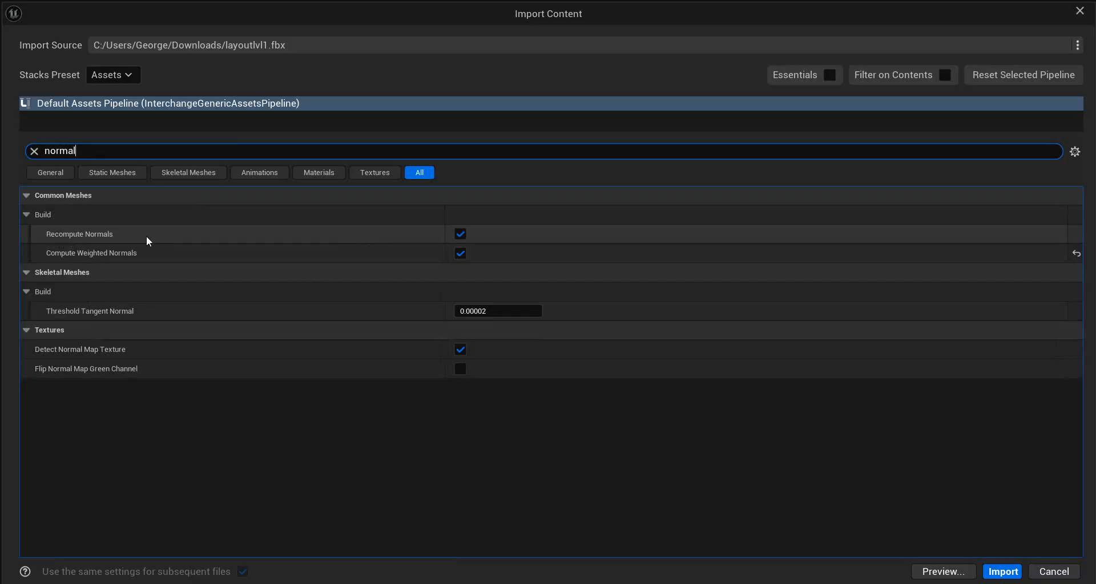
{"action": "left_click", "coordinate": [458, 235]}
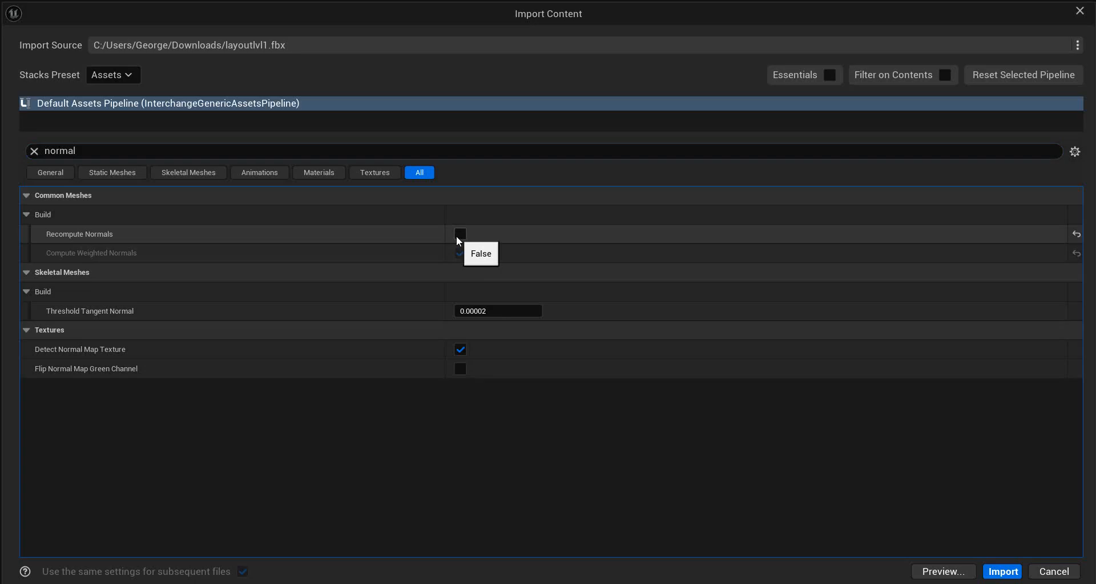
{"action": "left_click", "coordinate": [458, 234]}
{"action": "left_click", "coordinate": [460, 234]}
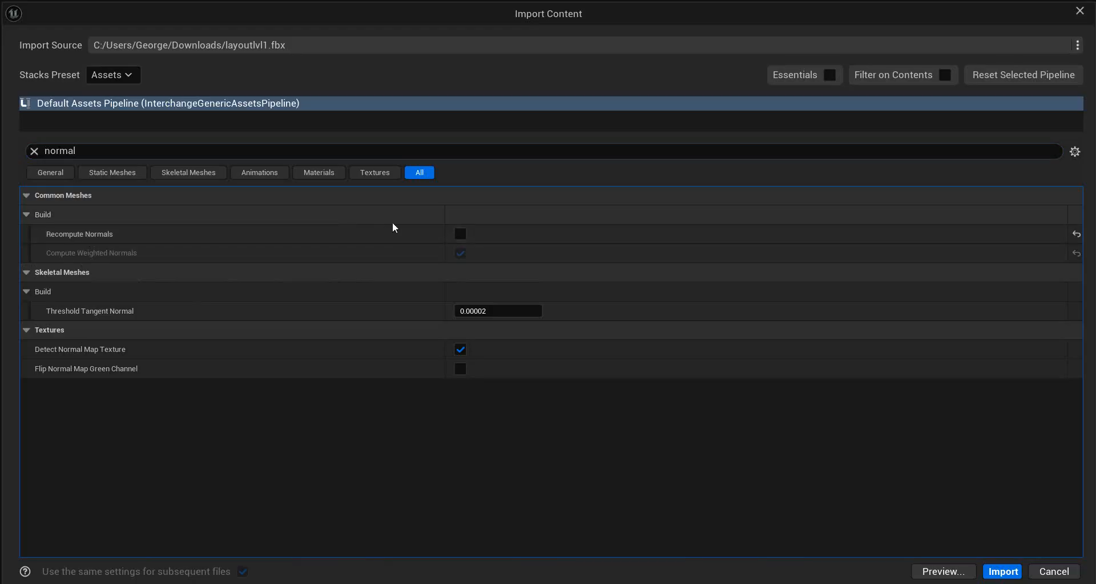
{"action": "left_click", "coordinate": [1002, 573]}
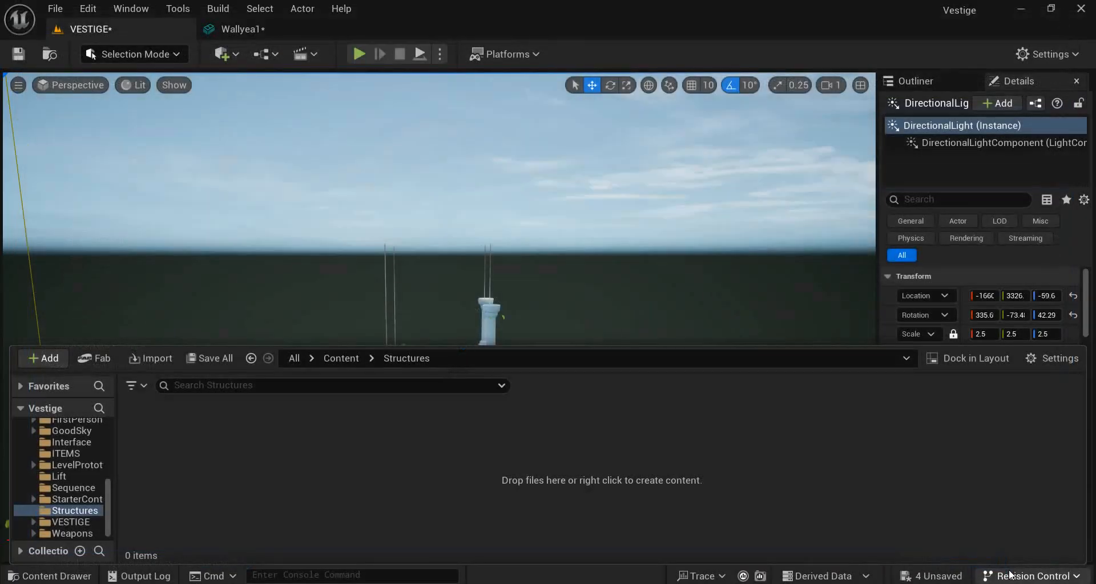
- Place the reimported wall mesh in the level and reset its location to 0, 0, 0
{"action": "left_click", "coordinate": [286, 445]}
{"action": "left_click_drag", "start_coordinate": [299, 468], "coordinate": [347, 296]}
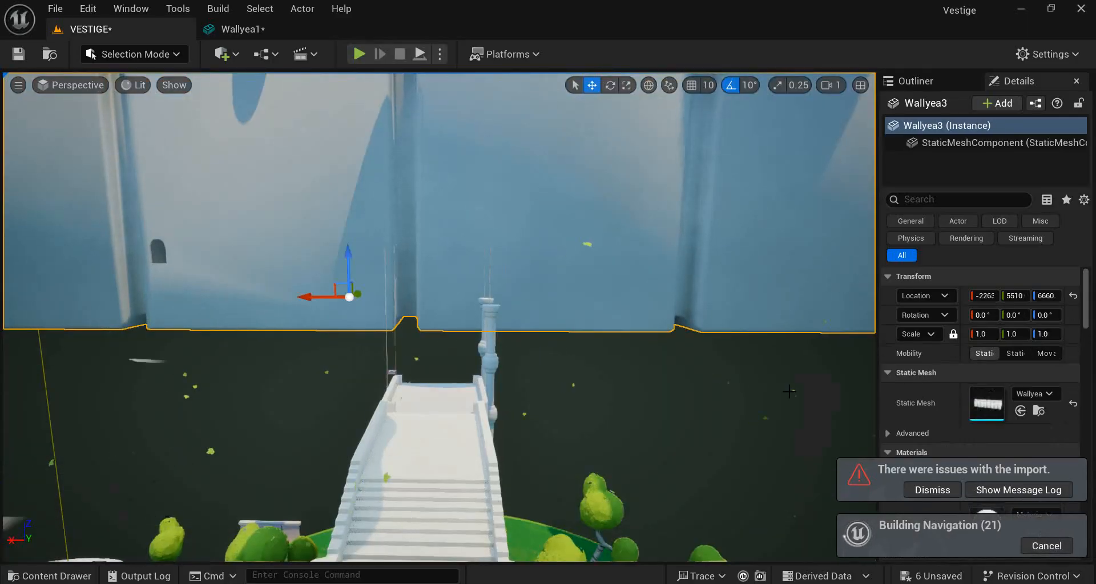
{"action": "left_click", "coordinate": [1072, 297]}
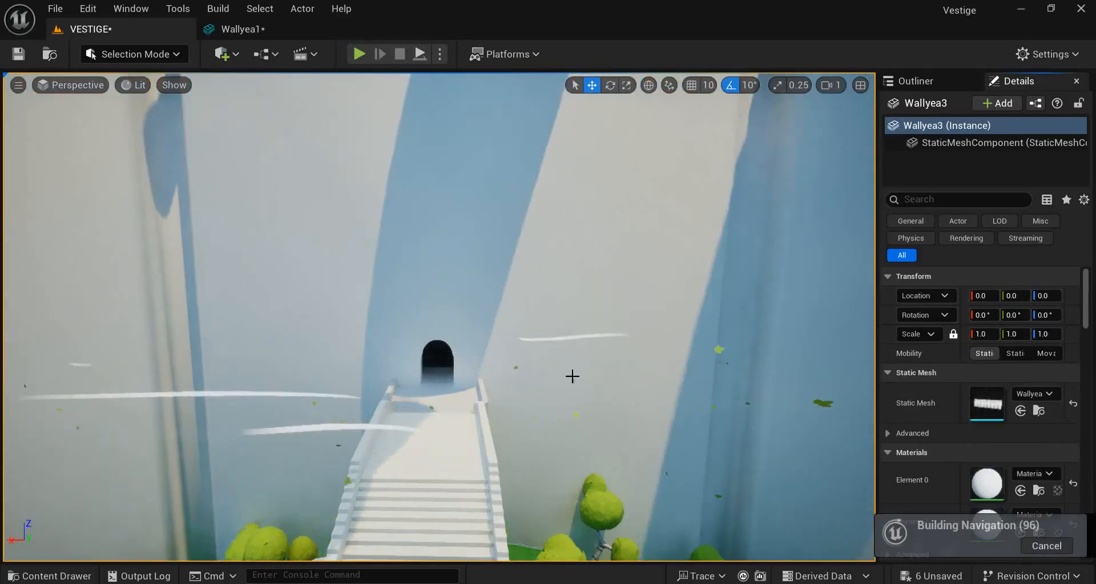
- Inspect the shading of the reimported wall around the dark doorway at the end of the stairs
{"action": "right_click_drag", "start_coordinate": [560, 367], "coordinate": [421, 343]}
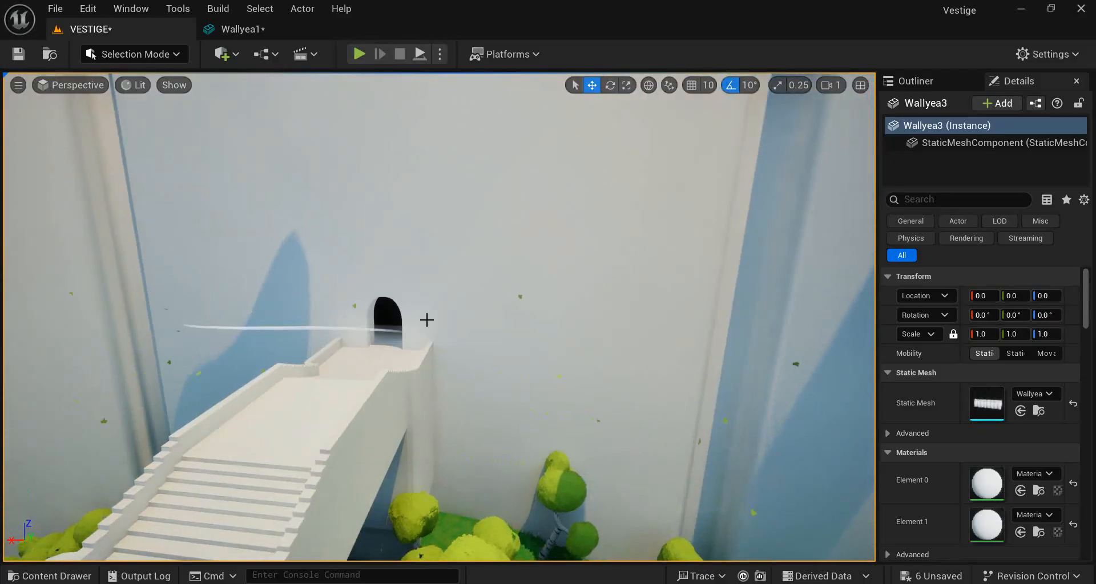
{"action": "mouse_move", "coordinate": [531, 290]}
{"action": "right_mouse_down"}
{"action": "mouse_move", "coordinate": [530, 277]}
{"action": "mouse_move", "coordinate": [948, 272]}
{"action": "right_mouse_up"}
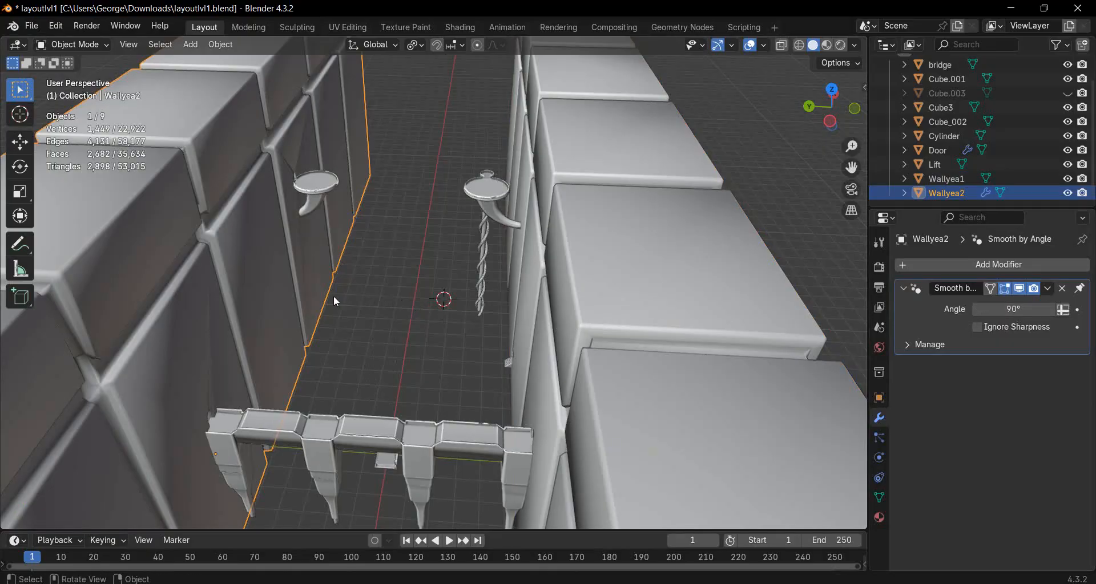
- Switch to Blender and set the Smooth by Angle modifier's angle on Wallyea2 to 87°
{"action": "middle_click_drag", "start_coordinate": [333, 296], "coordinate": [705, 68]}
{"action": "middle_click_drag", "start_coordinate": [366, 211], "coordinate": [419, 207], "text": "shift"}
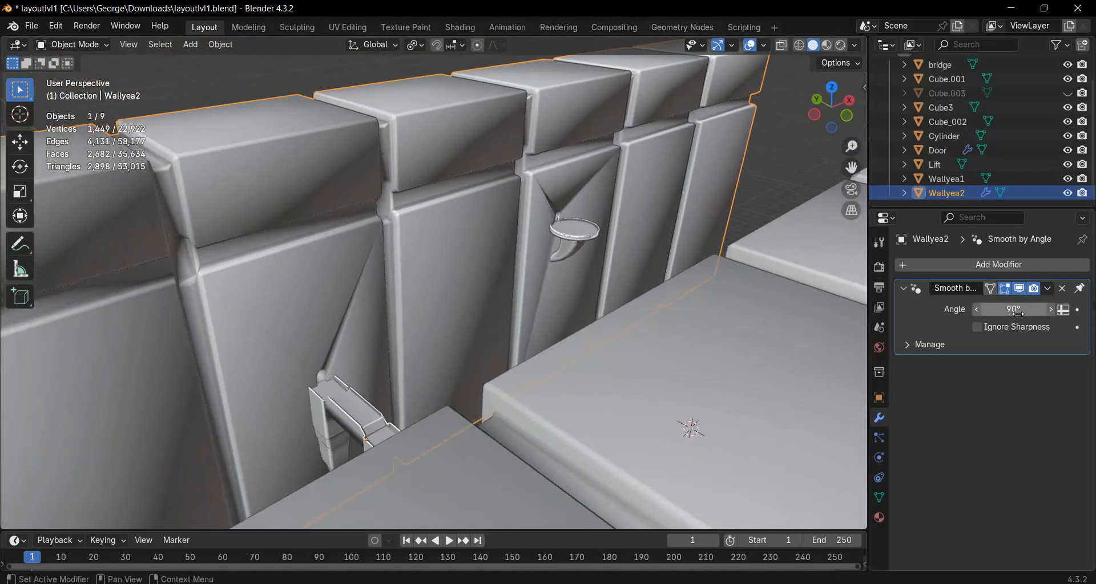
{"action": "left_click_drag", "start_coordinate": [983, 310], "coordinate": [961, 320]}
{"action": "left_click_drag", "start_coordinate": [813, 333], "coordinate": [831, 331]}
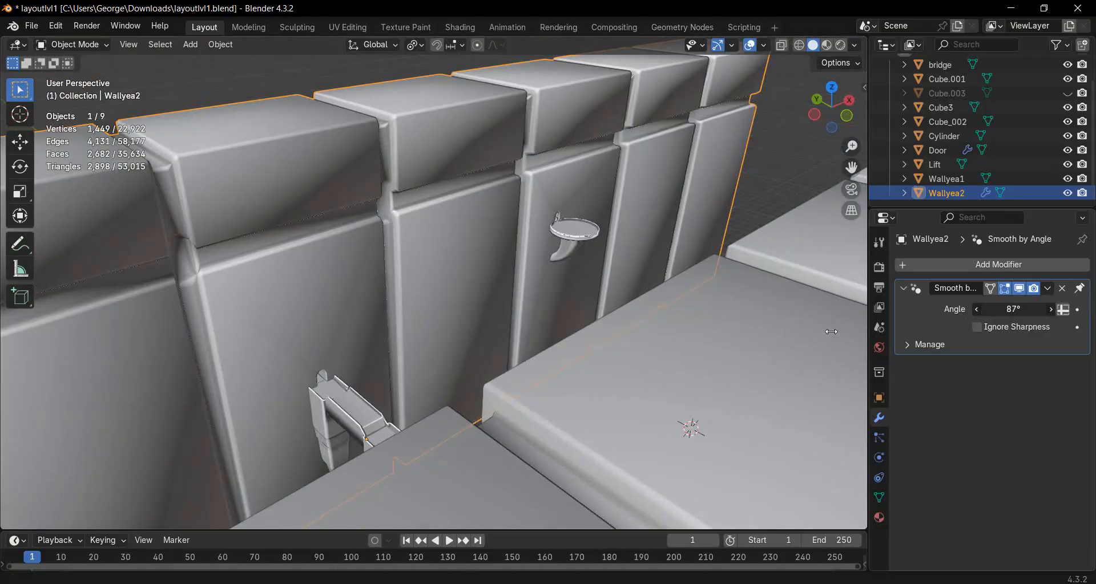
{"action": "left_click_drag", "start_coordinate": [136, 352], "coordinate": [324, 399]}
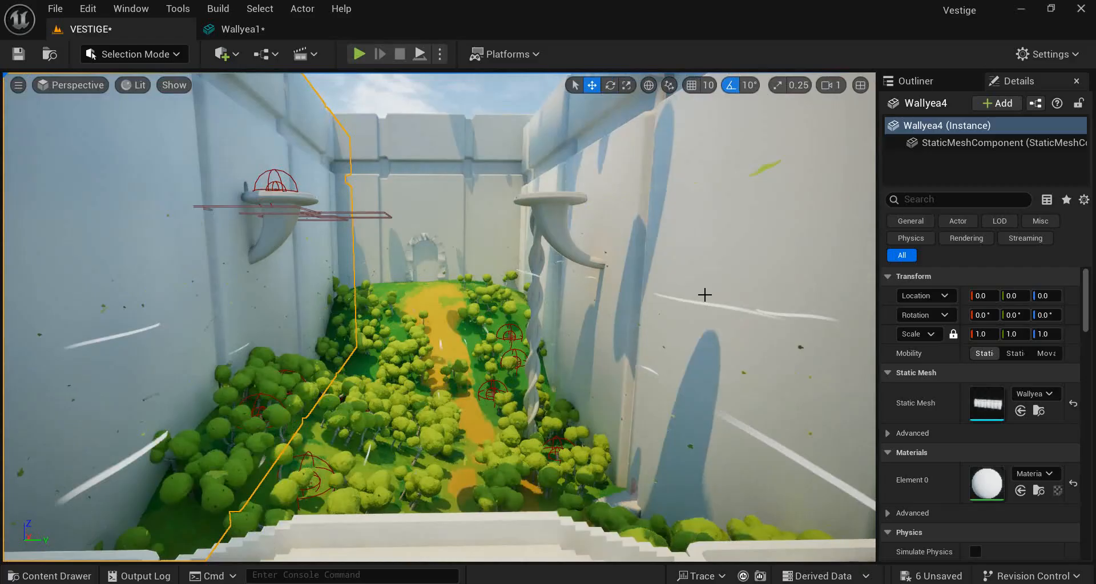
- Switch to Unreal Engine, select the sky instead of the wall, and examine the shading of both walls along the level
{"action": "left_click", "coordinate": [462, 114]}
{"action": "left_click", "coordinate": [462, 103]}
{"action": "right_click_drag", "start_coordinate": [538, 269], "coordinate": [570, 285]}
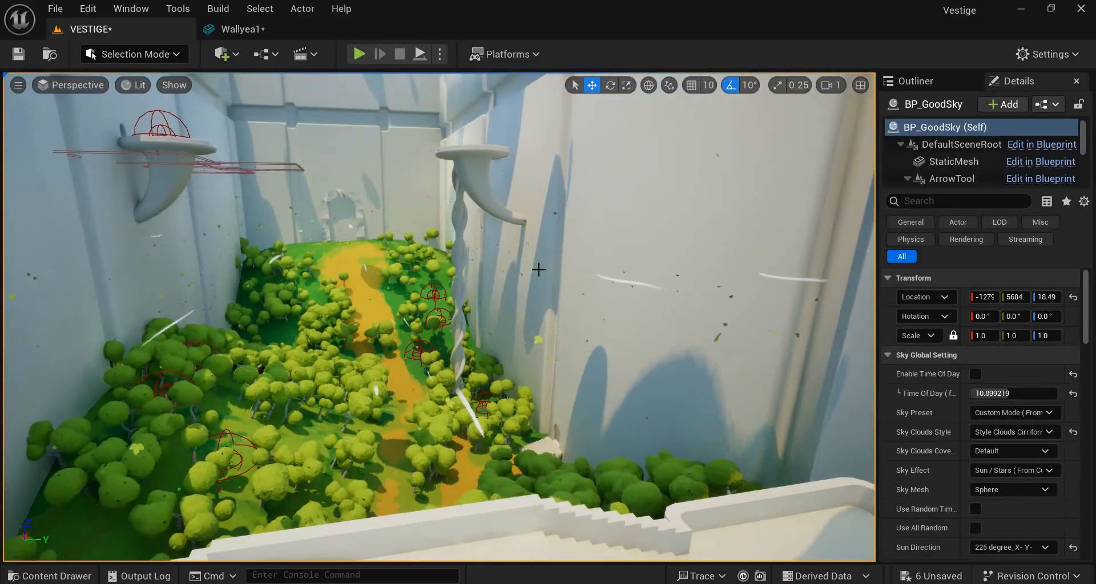